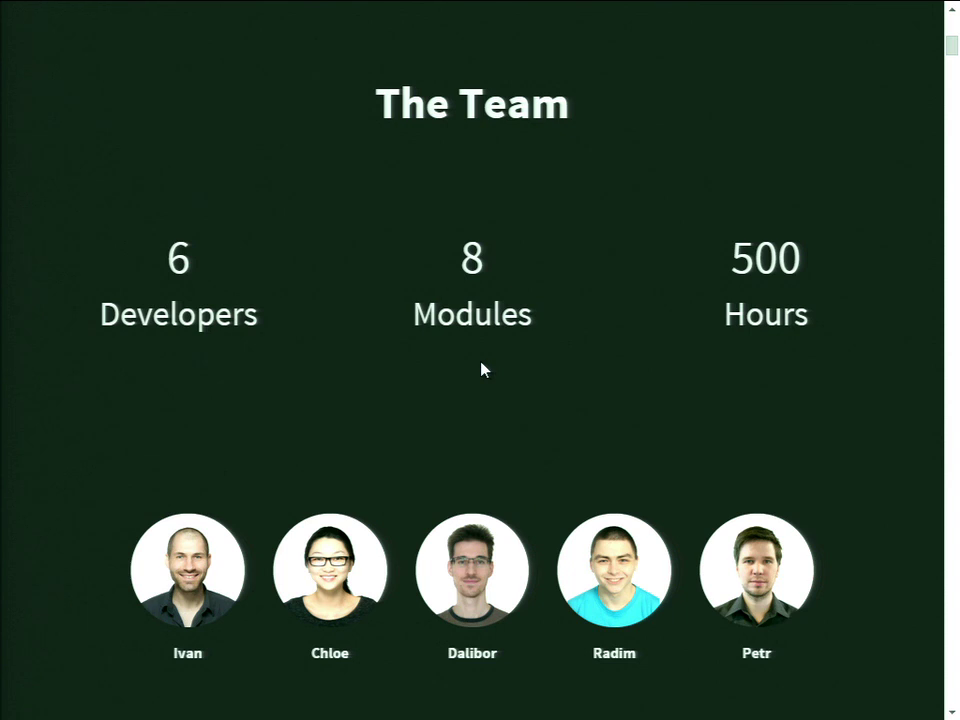
Open the demo site linked on the Demo Site slide and view its home page
{"action": "scroll", "coordinate": [481, 369], "scroll_direction": "down", "scroll_amount": 5}
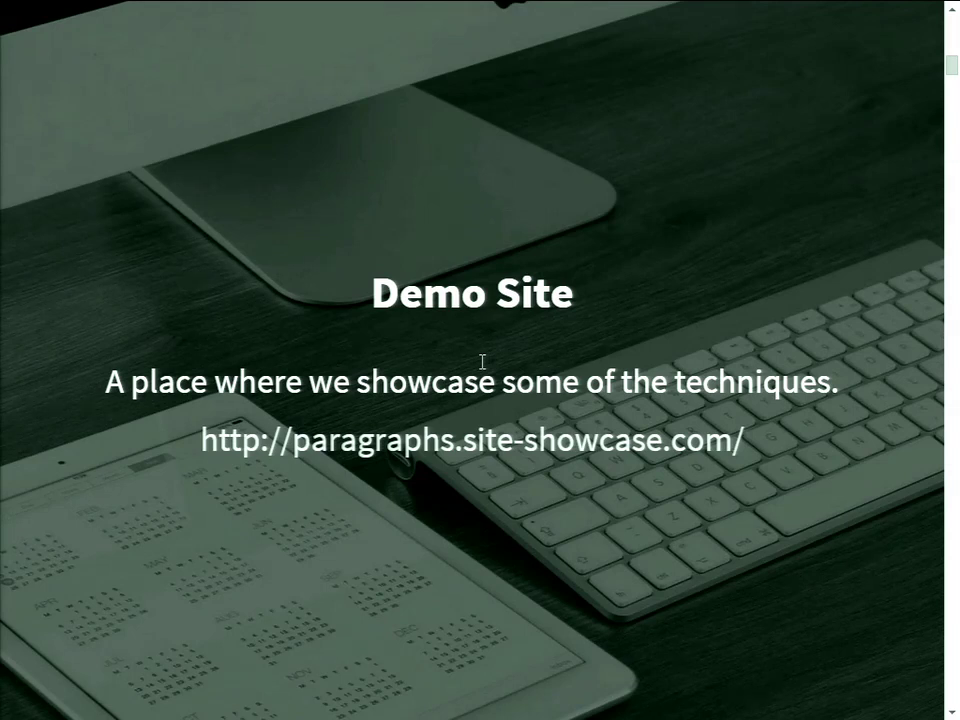
{"action": "left_click", "coordinate": [488, 450]}
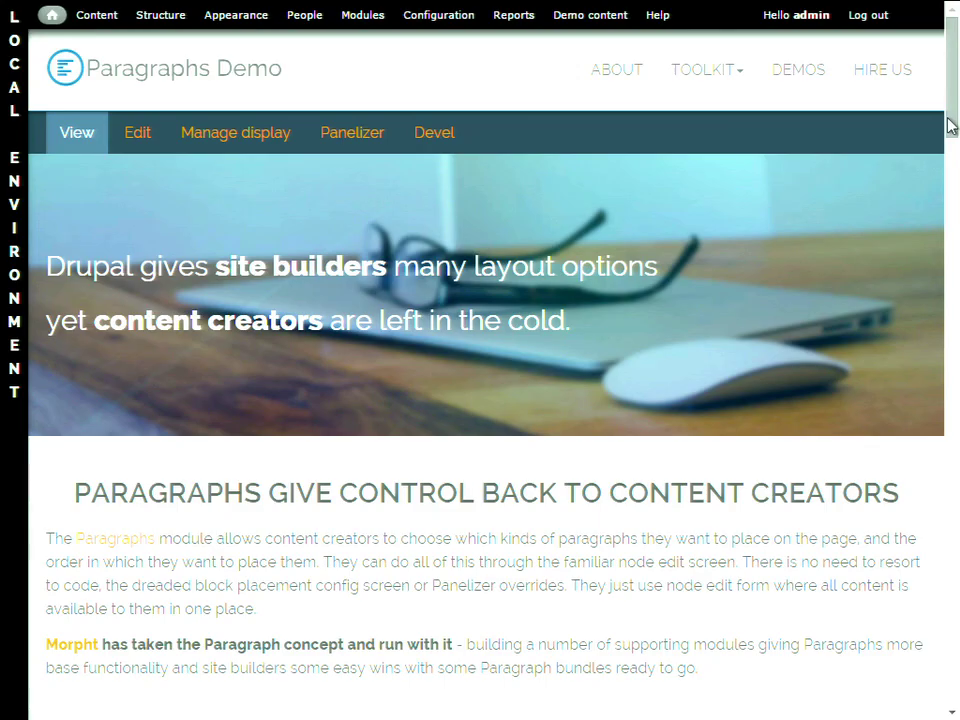
{"action": "left_click_drag", "start_coordinate": [951, 125], "coordinate": [879, 111]}
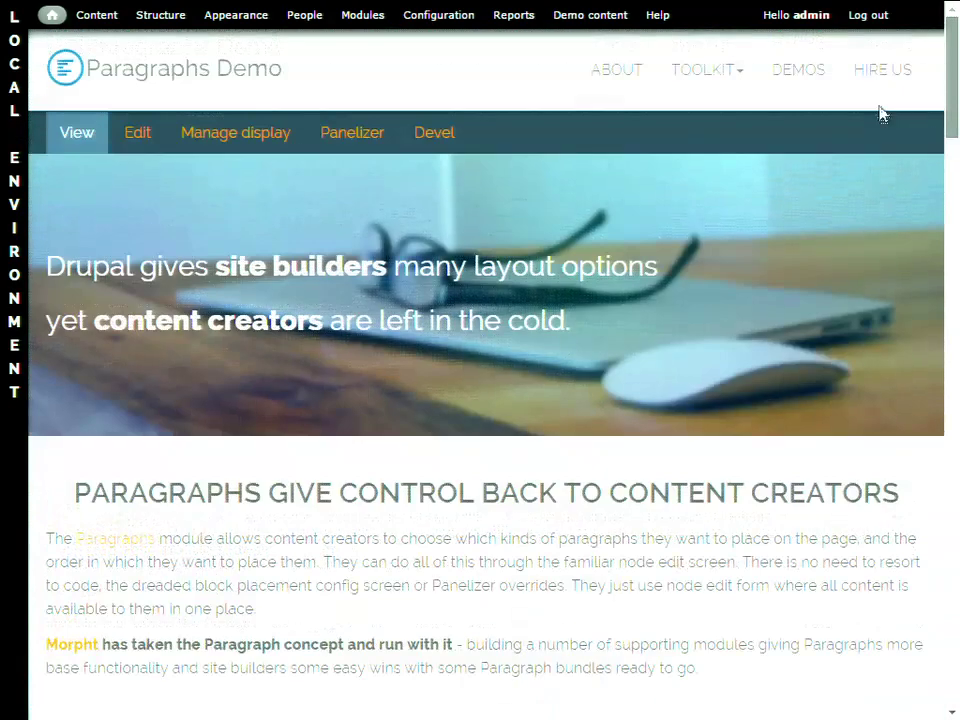
Open the Home landing page for editing and view the content details of its Highlights paragraph
{"action": "left_click", "coordinate": [153, 145]}
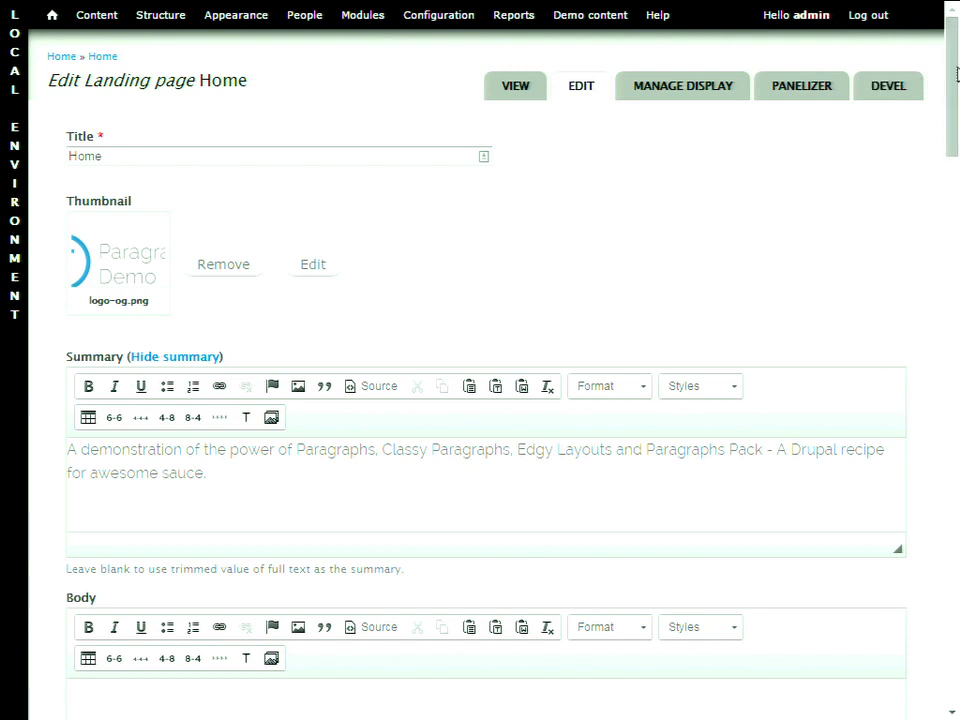
{"action": "left_click_drag", "start_coordinate": [955, 73], "coordinate": [950, 416]}
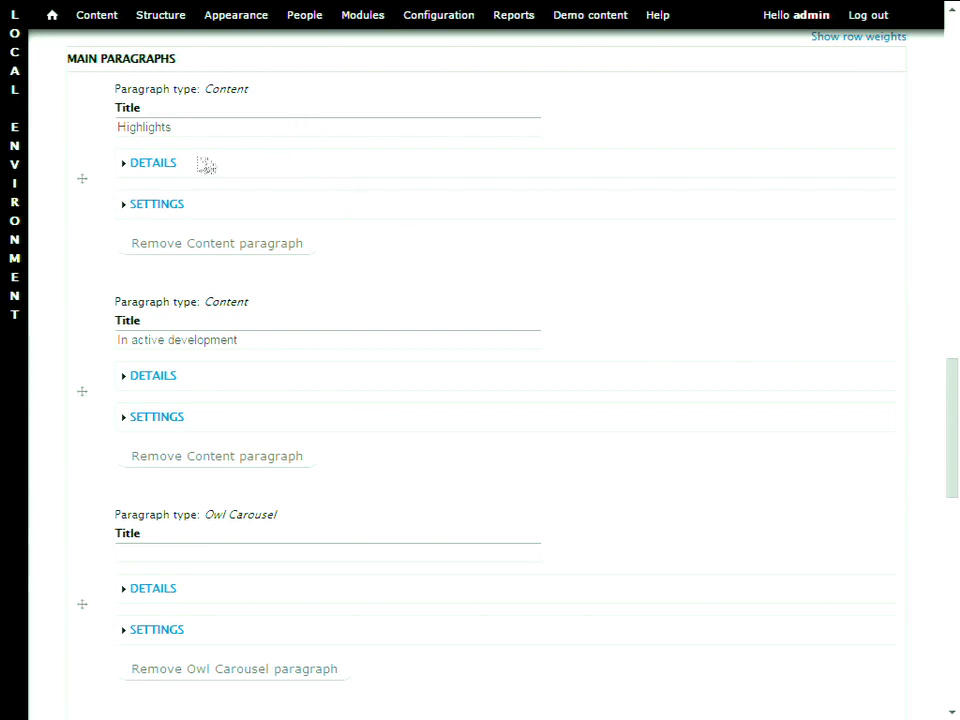
{"action": "left_click", "coordinate": [155, 163]}
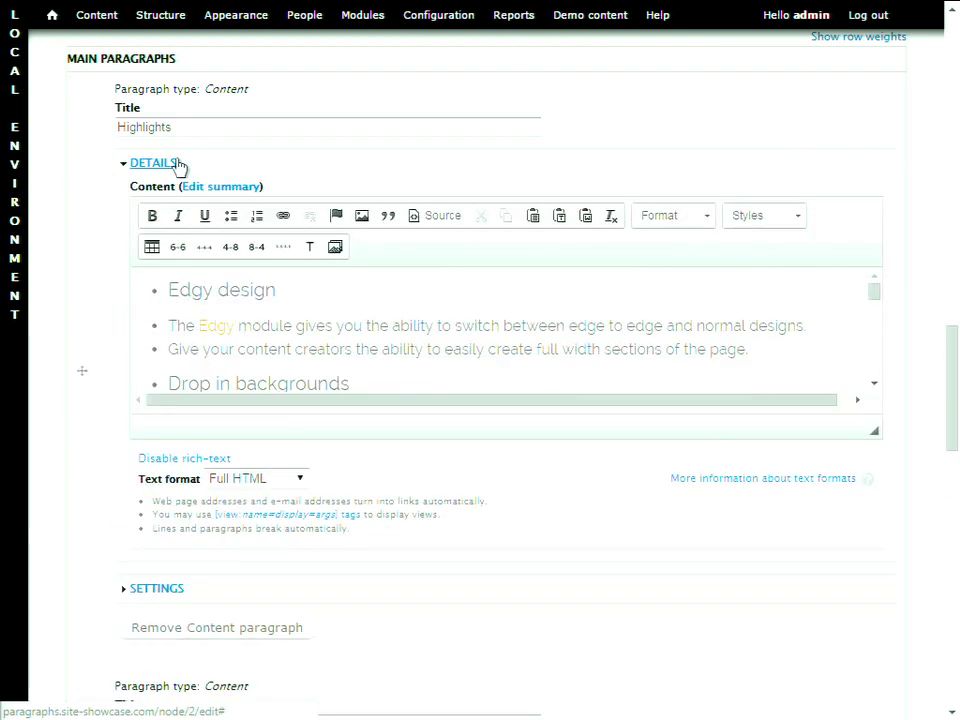
{"action": "left_click", "coordinate": [177, 165]}
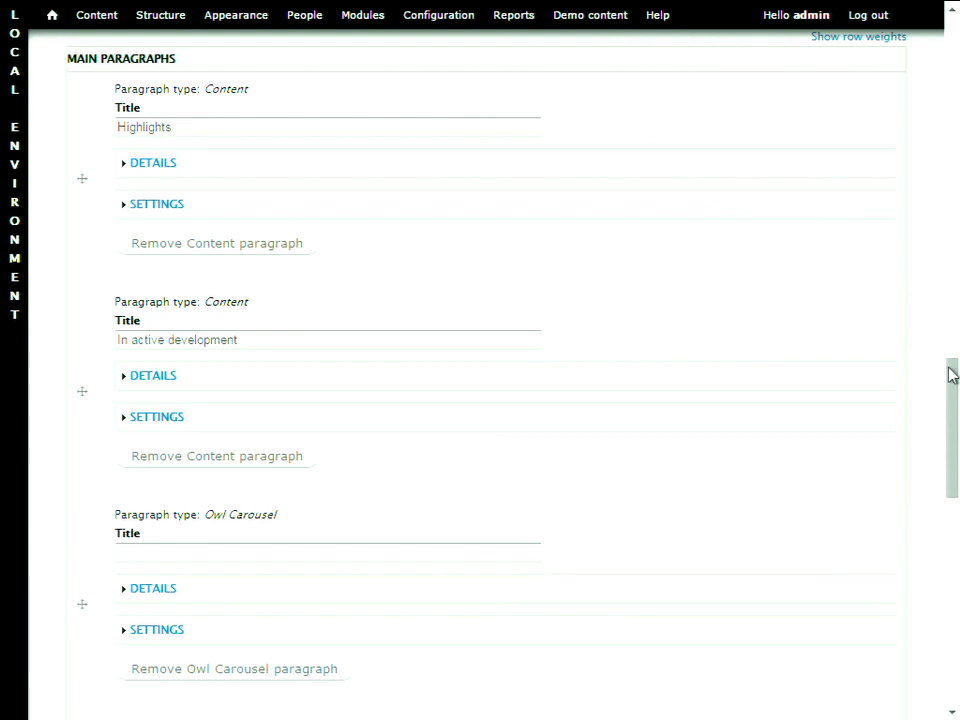
View the paragraph types available for the Home page's main paragraphs, and return to the presentation at the Paragraphs Module slide
{"action": "left_click_drag", "start_coordinate": [952, 374], "coordinate": [956, 515]}
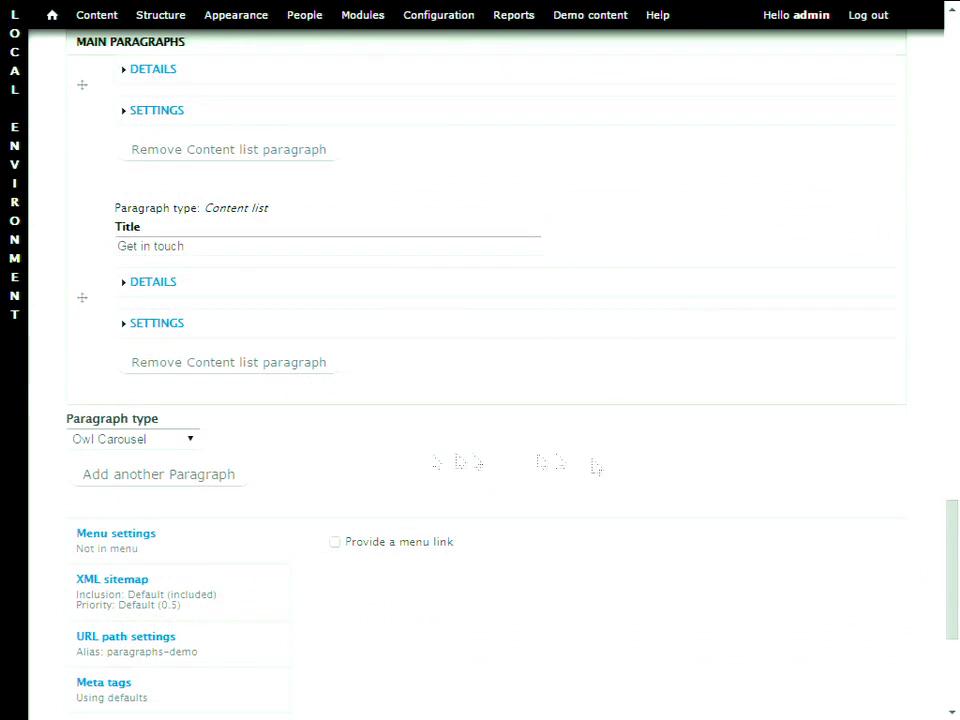
{"action": "left_click", "coordinate": [190, 440]}
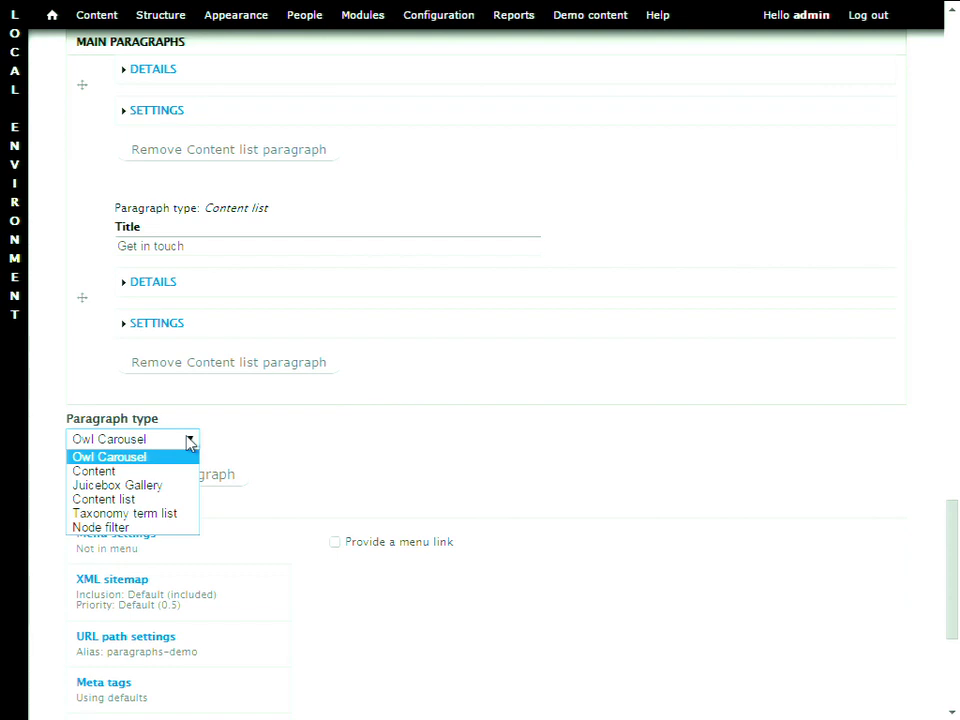
{"action": "left_click", "coordinate": [53, 383]}
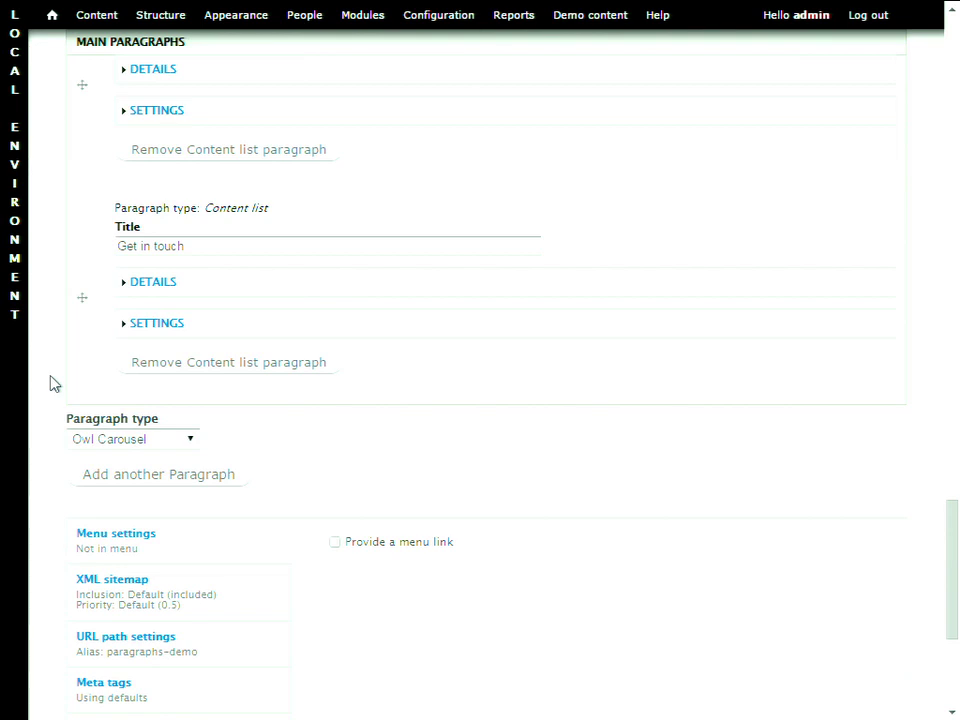
{"action": "left_click", "coordinate": [108, 478]}
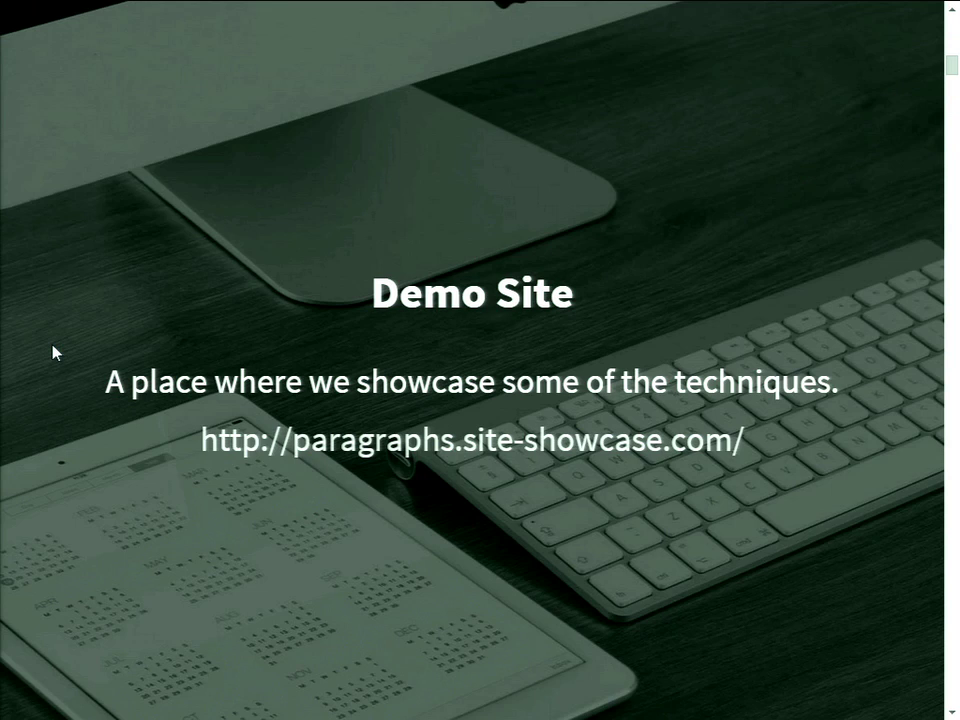
{"action": "scroll", "coordinate": [53, 352], "scroll_direction": "down", "scroll_amount": 1}
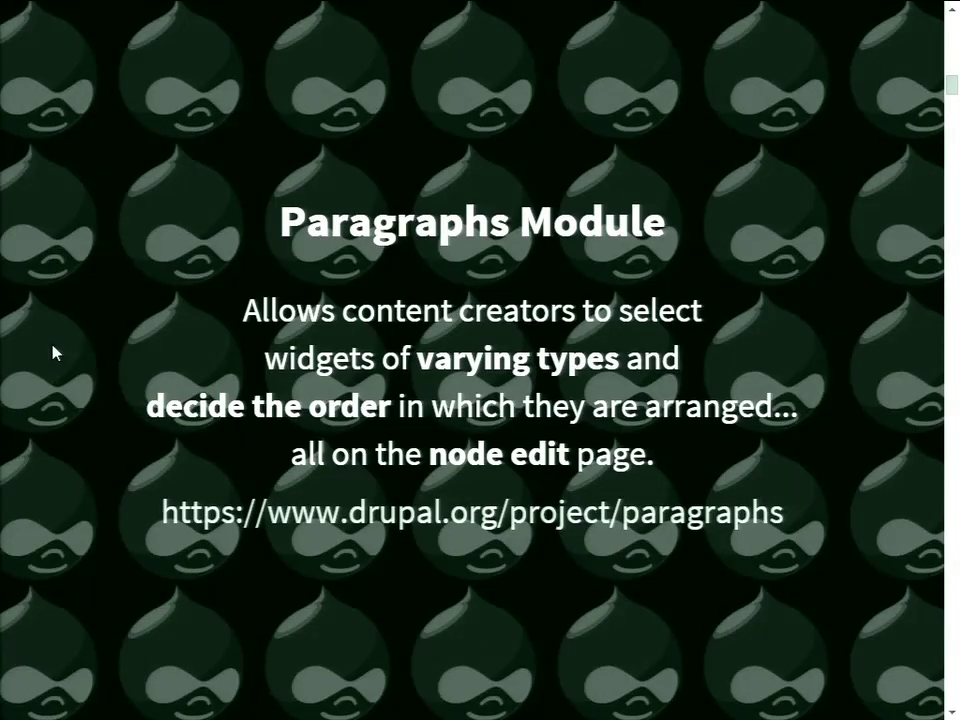
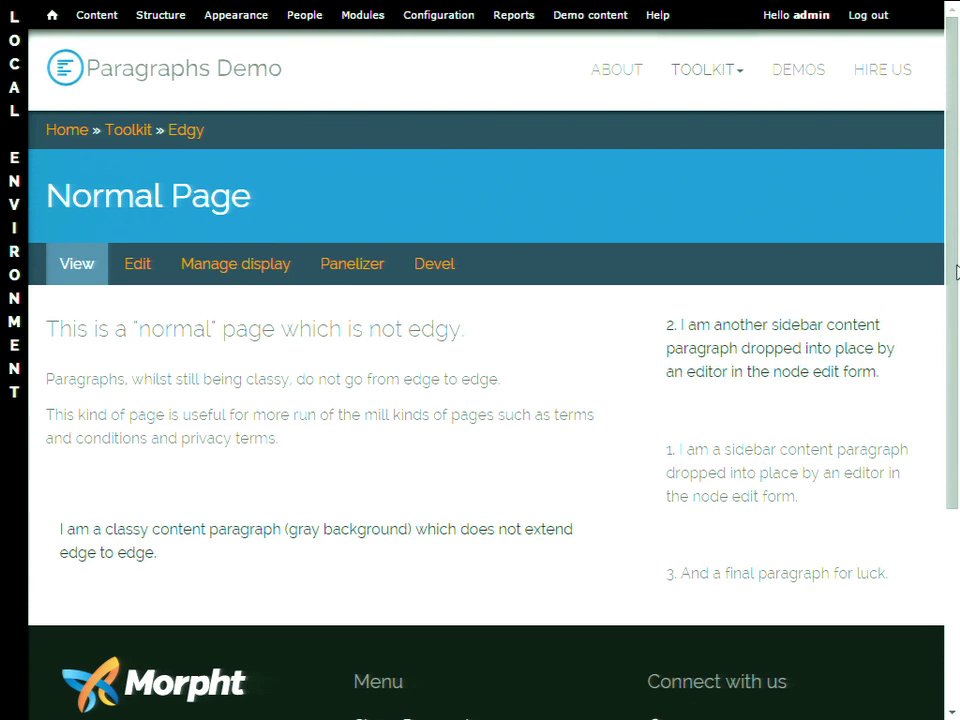
Open the Normal Page for editing and view the content details of the middle sidebar paragraph
{"action": "scroll", "coordinate": [955, 270], "scroll_direction": "down", "scroll_amount": 1}
{"action": "scroll", "coordinate": [952, 268], "scroll_direction": "up", "scroll_amount": 1}
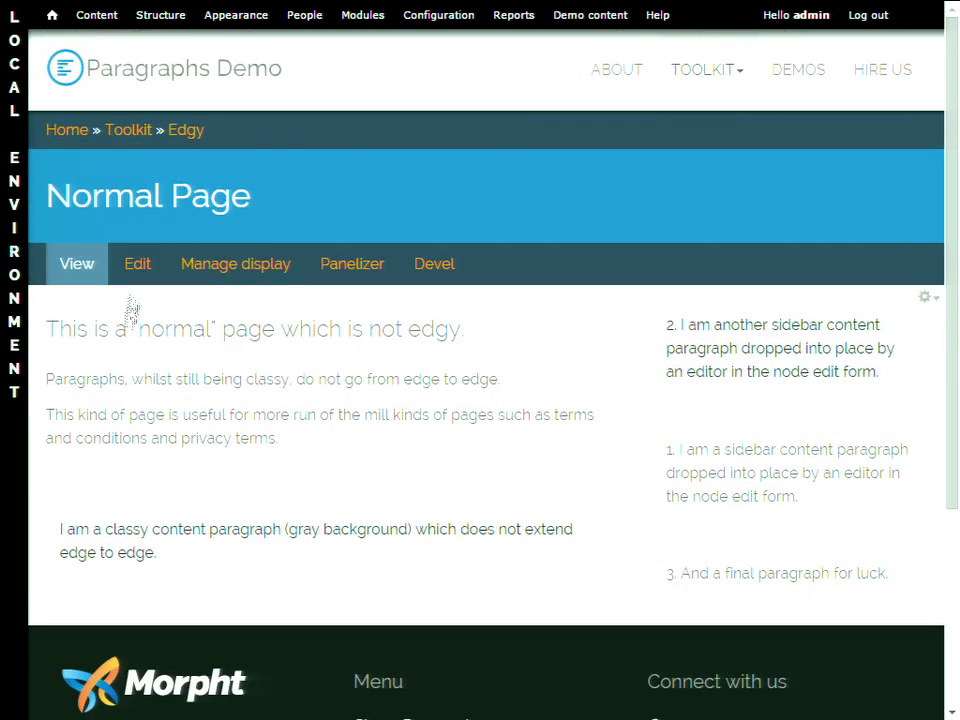
{"action": "left_click", "coordinate": [144, 270]}
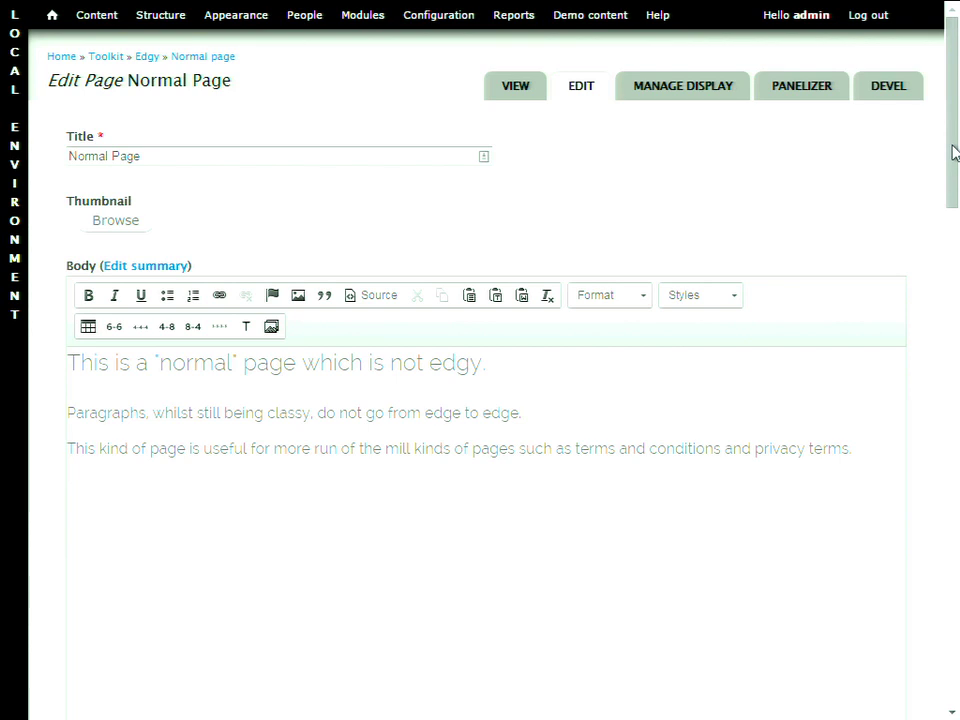
{"action": "left_click_drag", "start_coordinate": [954, 152], "coordinate": [957, 505]}
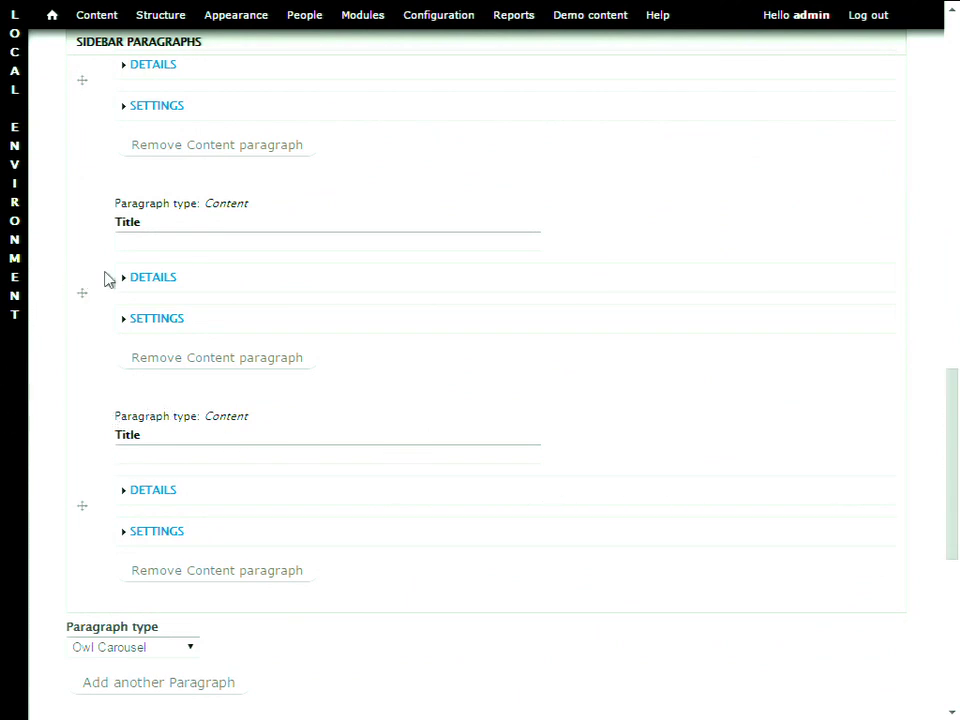
{"action": "left_click", "coordinate": [141, 278]}
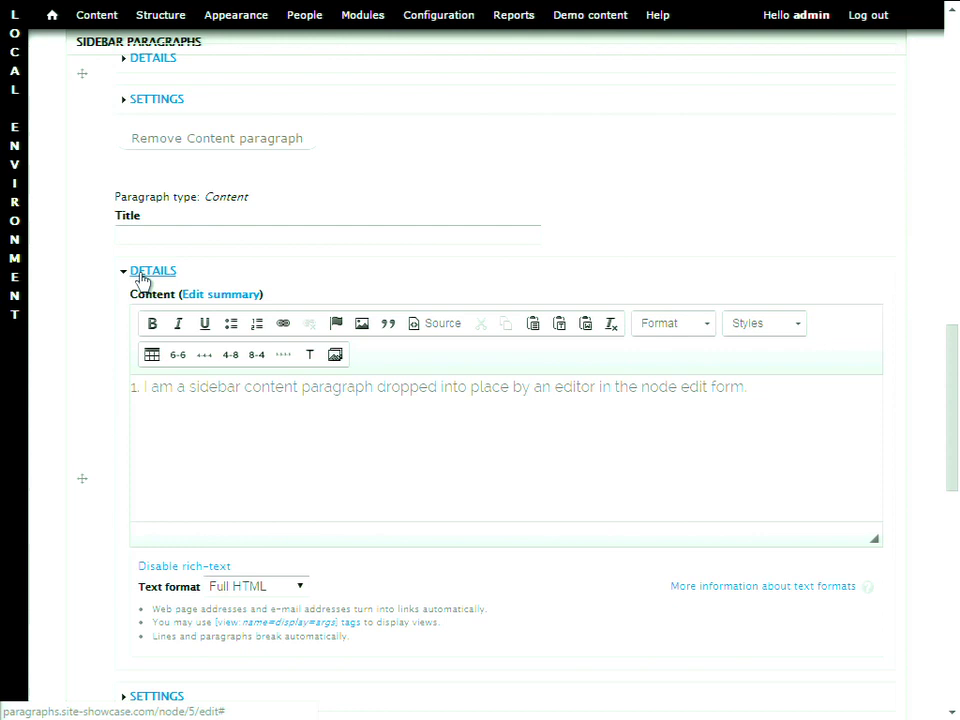
{"action": "left_click", "coordinate": [142, 272]}
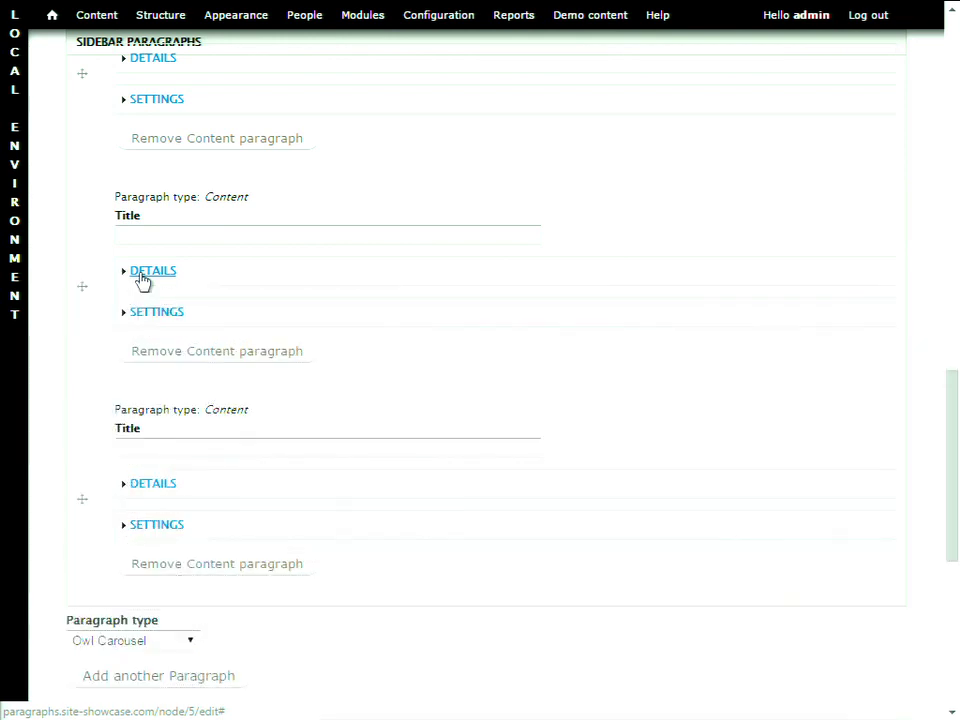
Try to move the middle sidebar paragraph above the first one, and return to the presentation
{"action": "left_click", "coordinate": [78, 290]}
{"action": "left_click_drag", "start_coordinate": [78, 290], "coordinate": [86, 148]}
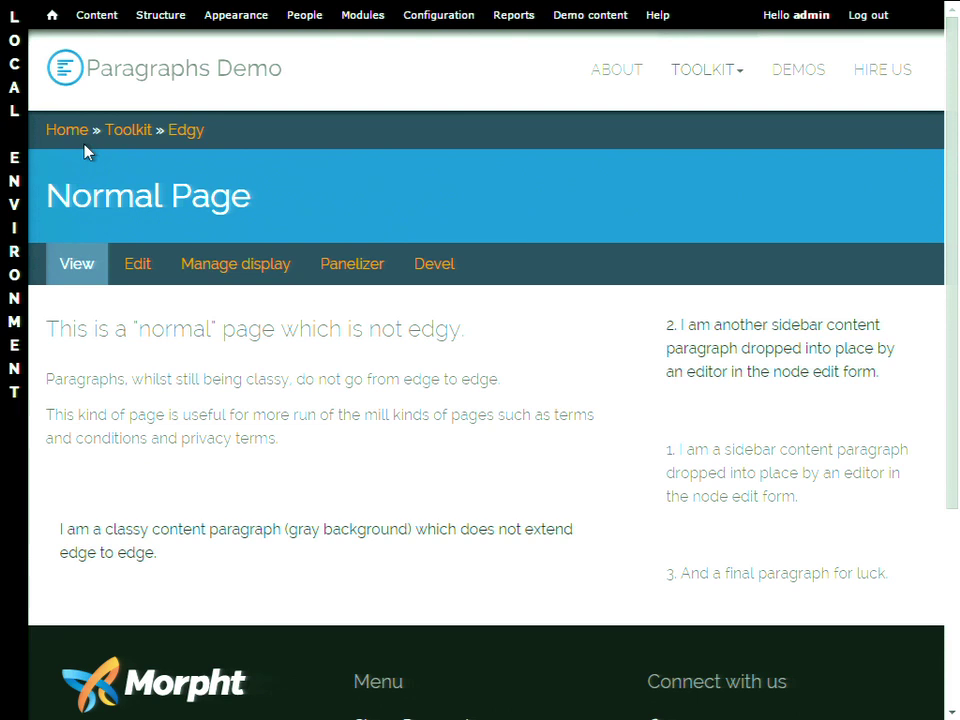
{"action": "key", "text": "ctrl+Tab"}
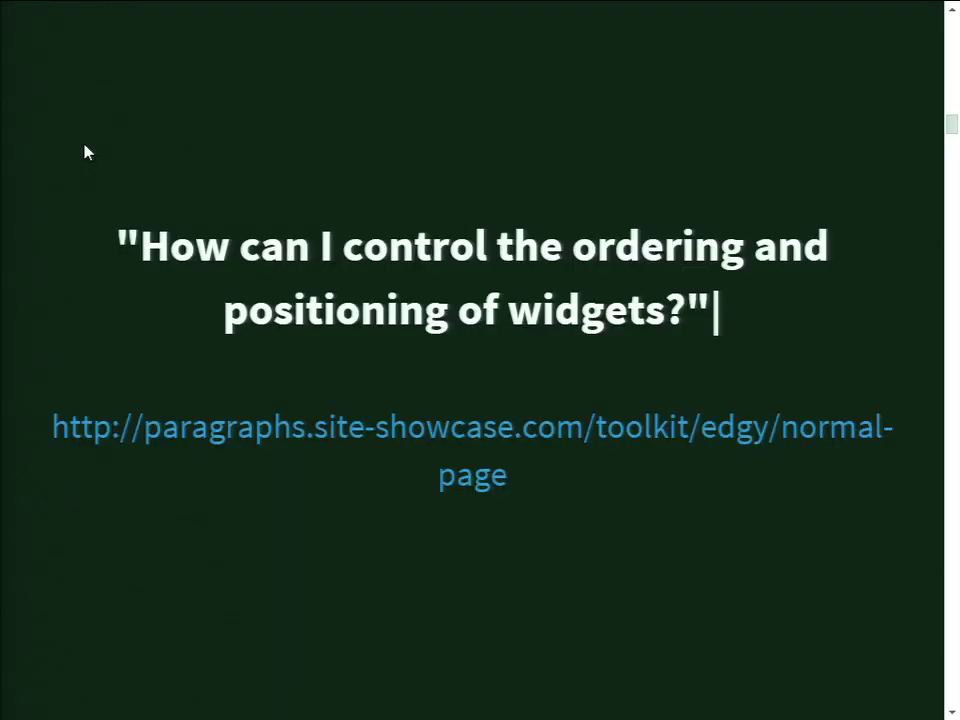
View the Edgy toolkit page linked on the edge-to-edge designs slide, and advance the presentation past that slide
{"action": "key", "text": "space"}
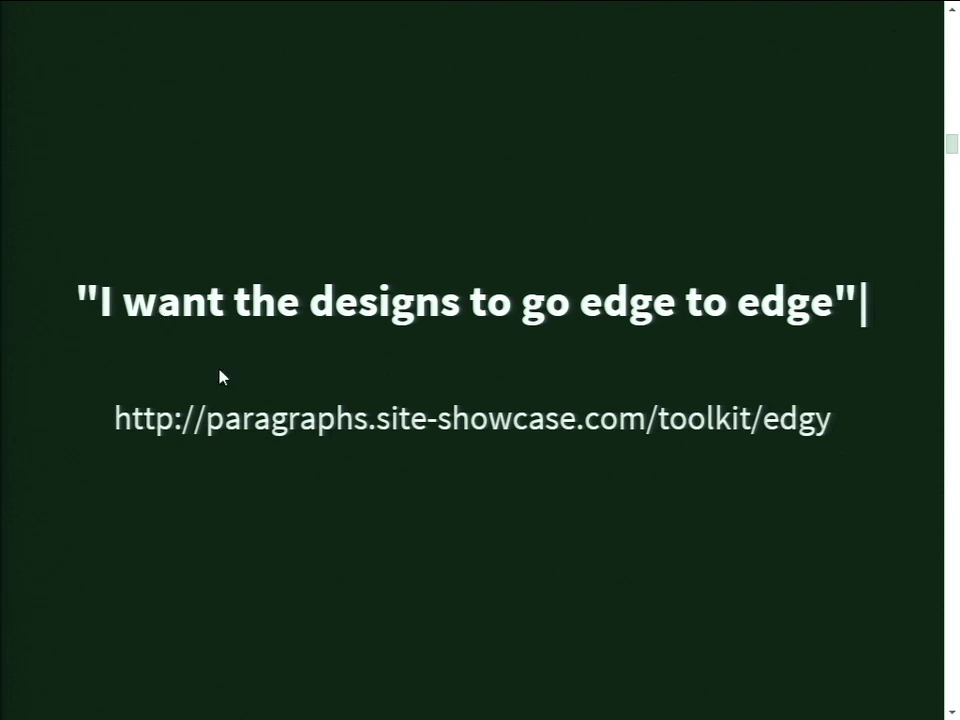
{"action": "left_click", "coordinate": [305, 420]}
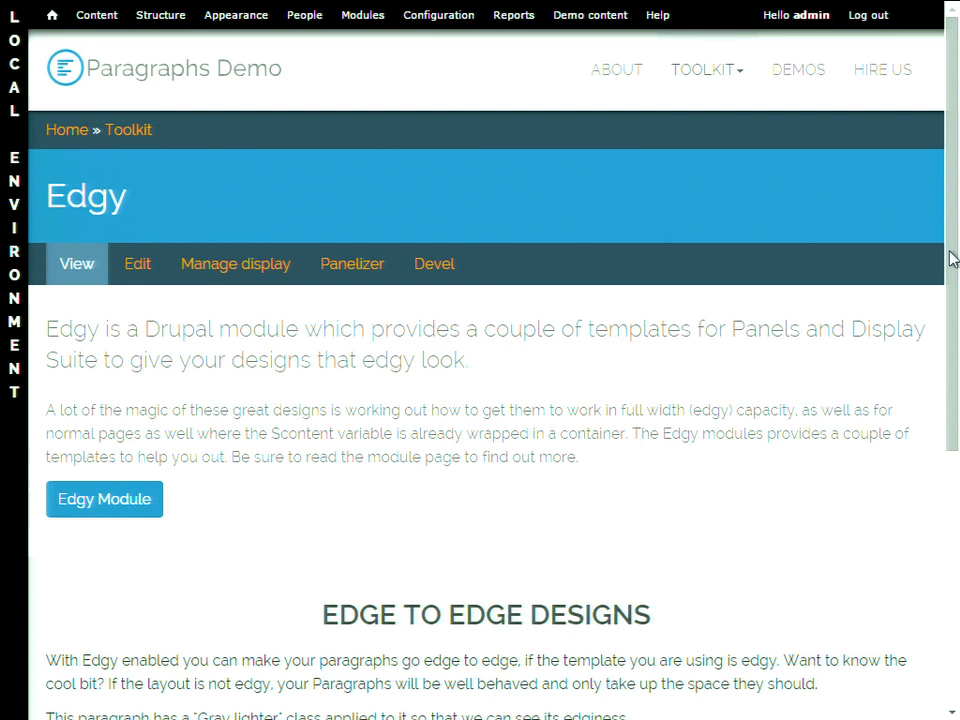
{"action": "left_click_drag", "start_coordinate": [952, 259], "coordinate": [957, 409]}
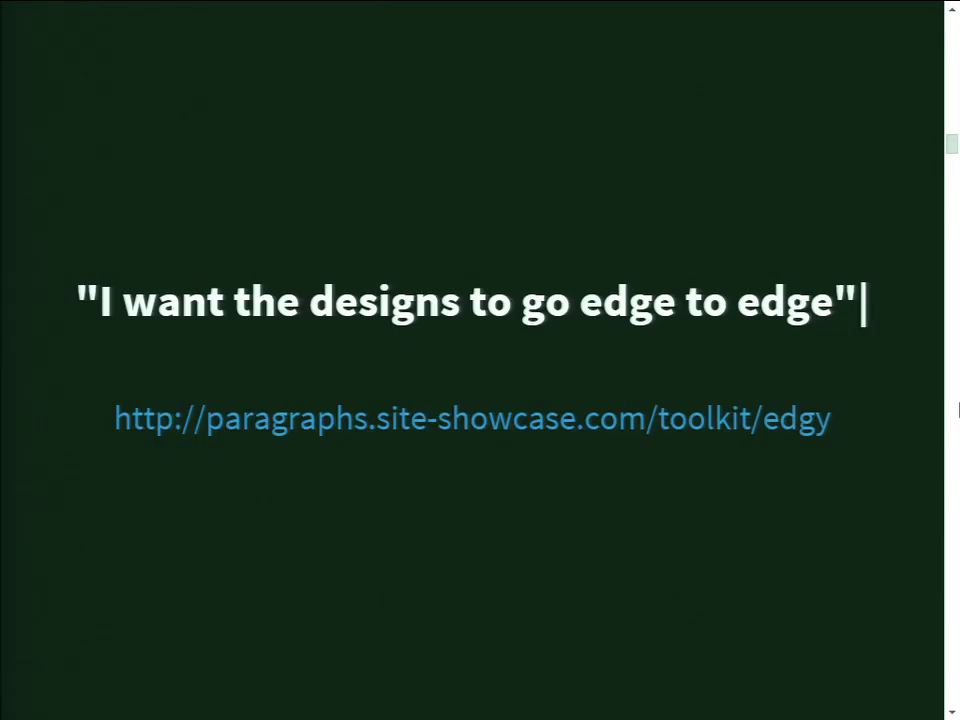
{"action": "key", "text": "Right"}
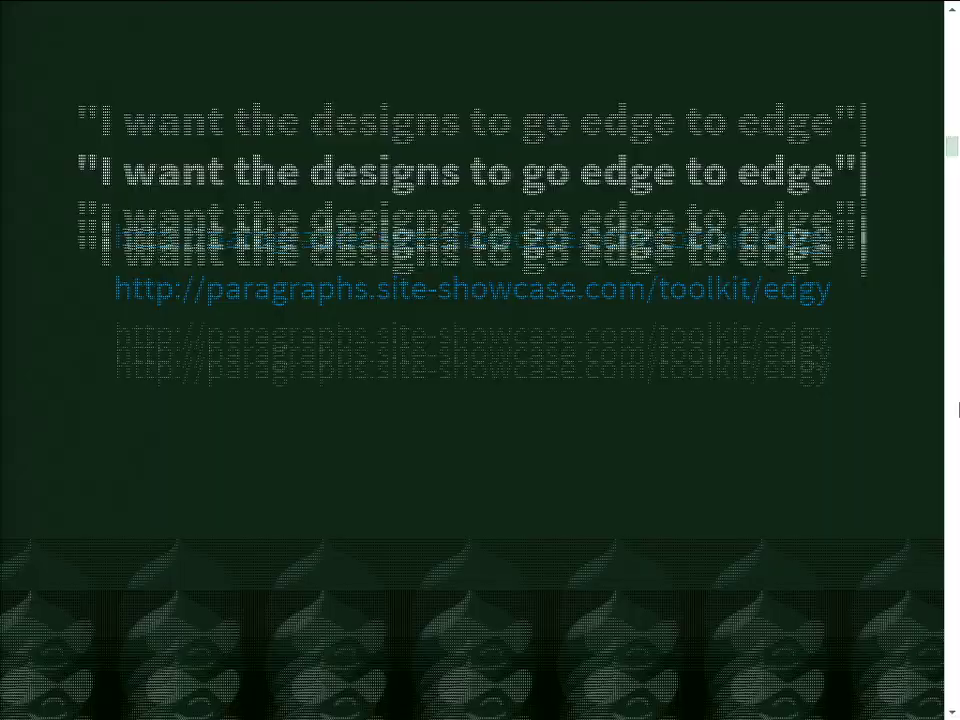
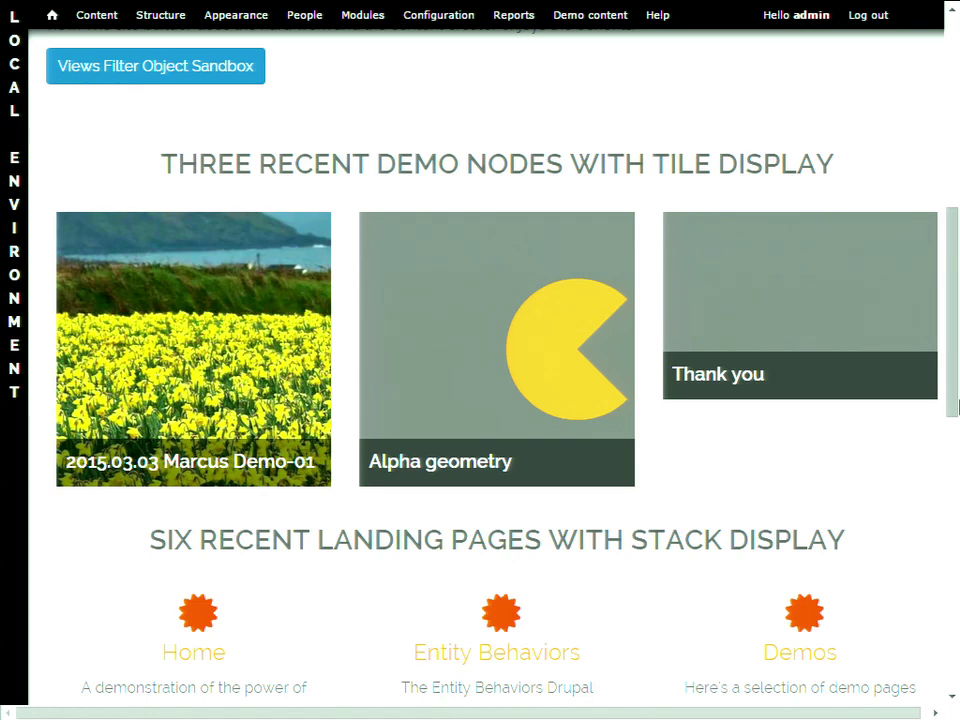
Review the tile and stack displays on the Views Filter Object page, and open its edit form at the main paragraphs
{"action": "scroll", "coordinate": [955, 407], "scroll_direction": "down", "scroll_amount": 3}
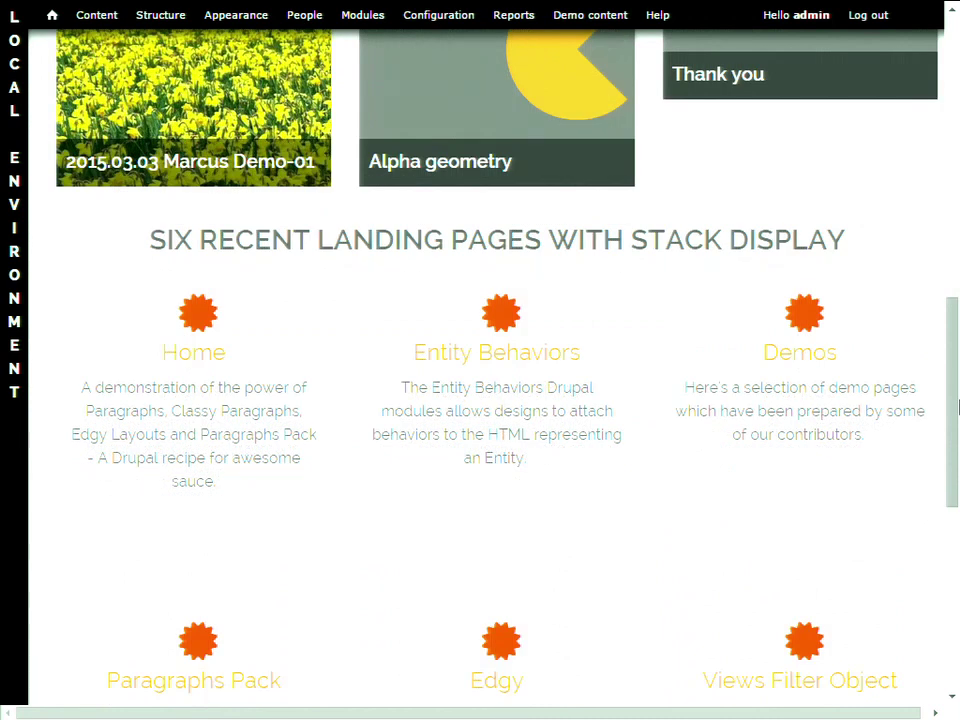
{"action": "scroll", "coordinate": [955, 407], "scroll_direction": "down", "scroll_amount": 1}
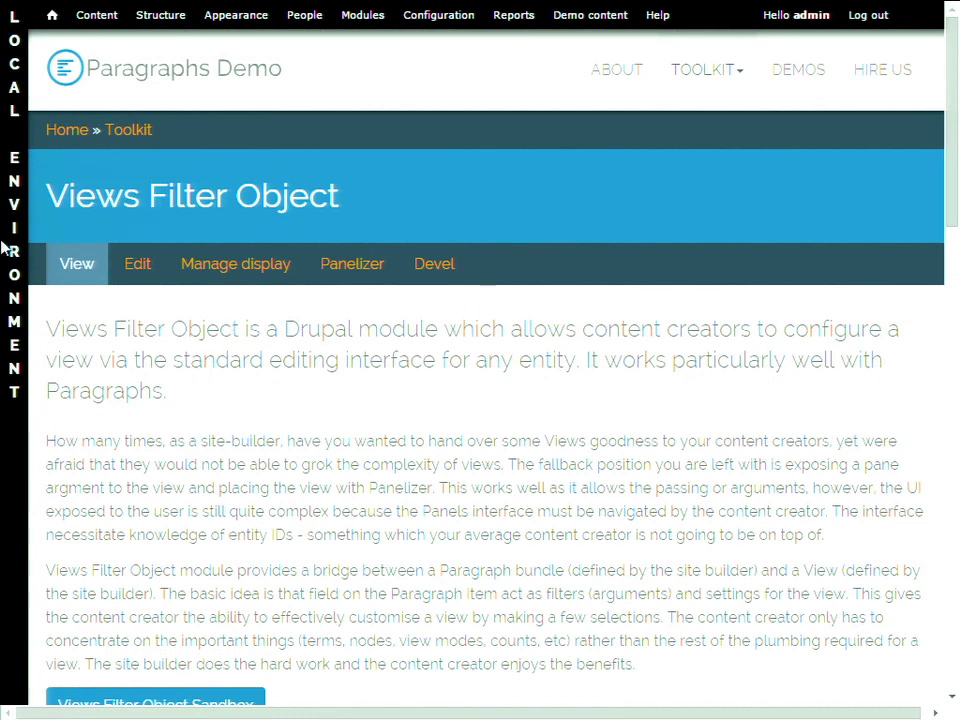
{"action": "left_click", "coordinate": [130, 268]}
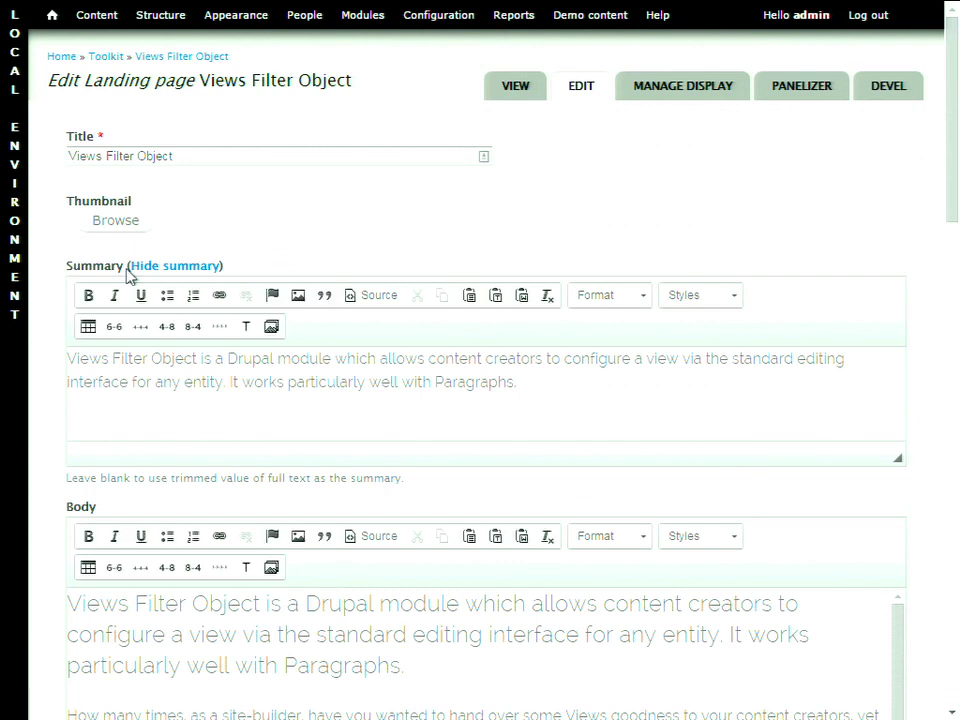
{"action": "key", "text": "F11"}
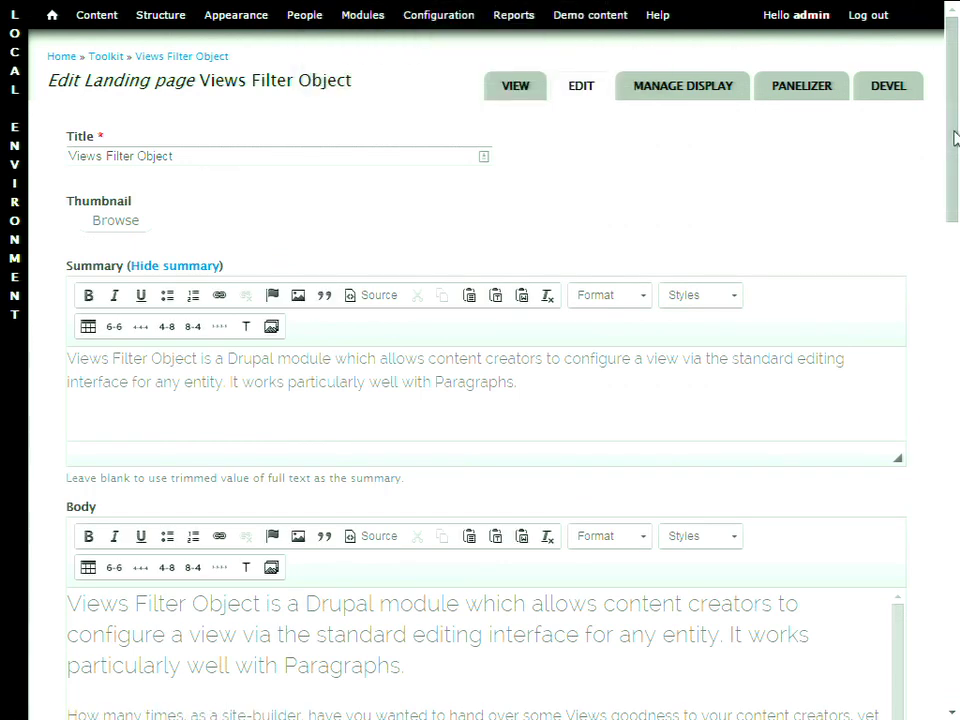
{"action": "left_click_drag", "start_coordinate": [957, 140], "coordinate": [957, 479]}
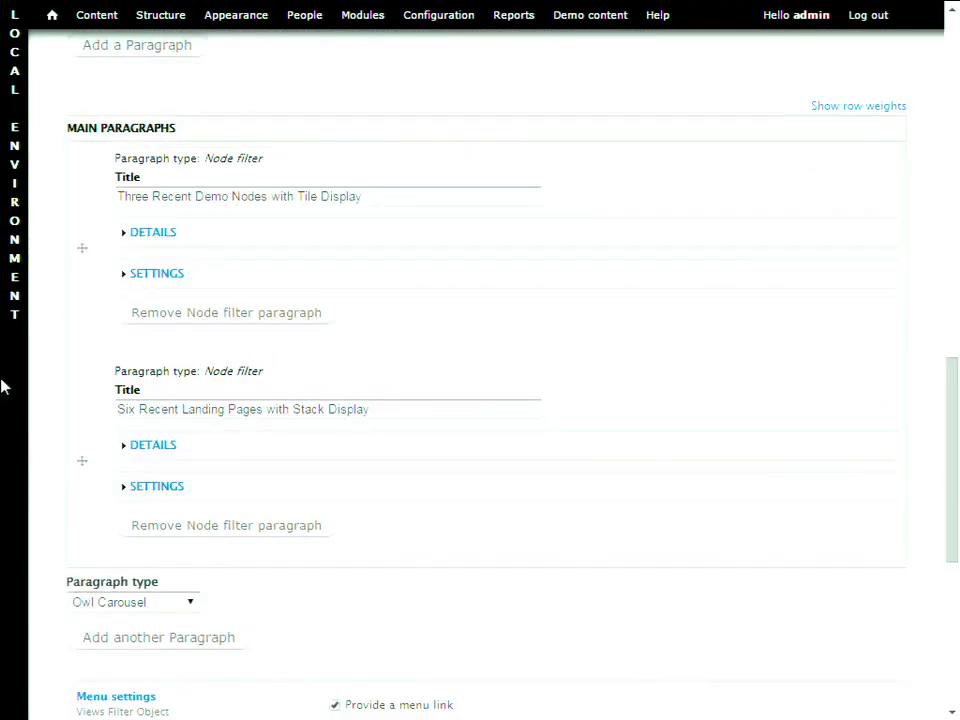
View the Three Recent Demo Nodes paragraph's details and type options, and advance the presentation to the Views Filter Object slide
{"action": "left_click", "coordinate": [153, 232]}
{"action": "scroll", "coordinate": [160, 235], "scroll_direction": "down", "scroll_amount": 1}
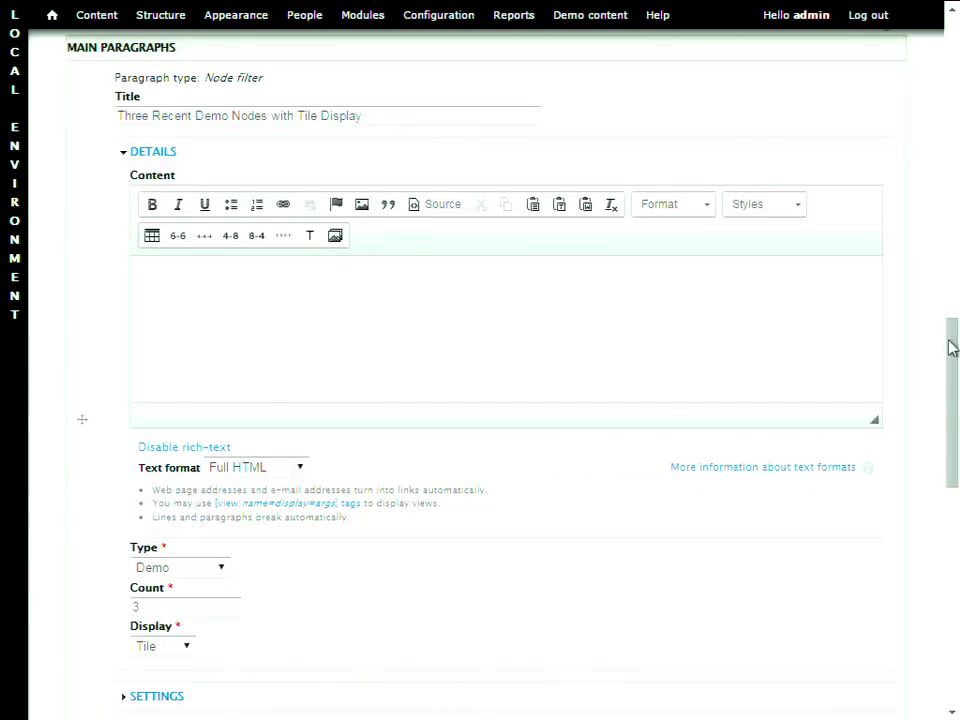
{"action": "left_click_drag", "start_coordinate": [949, 345], "coordinate": [956, 443]}
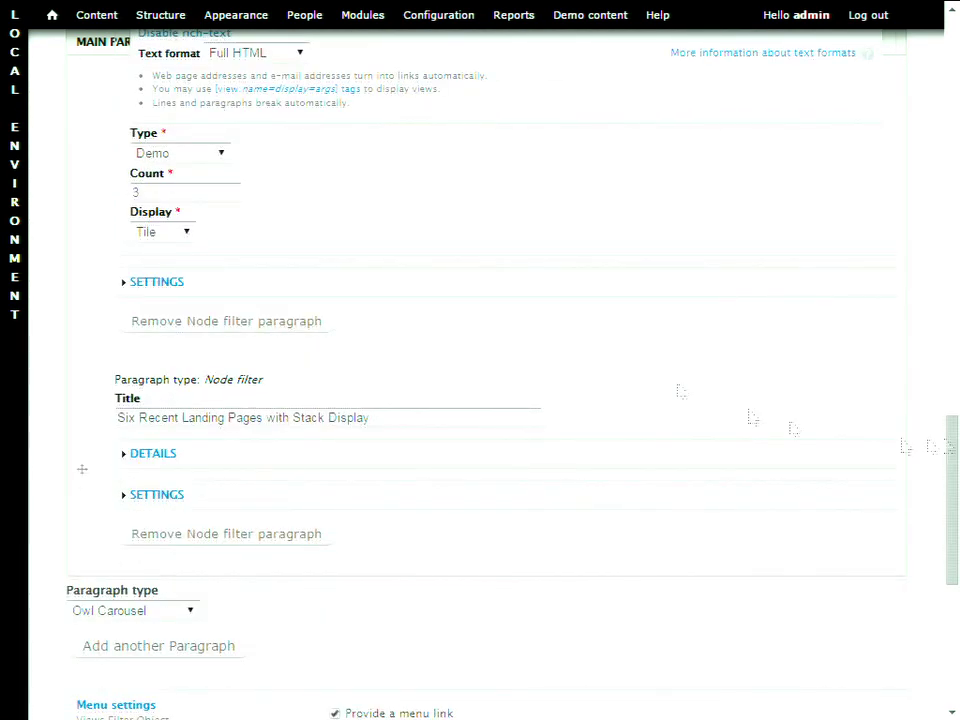
{"action": "left_click", "coordinate": [229, 155]}
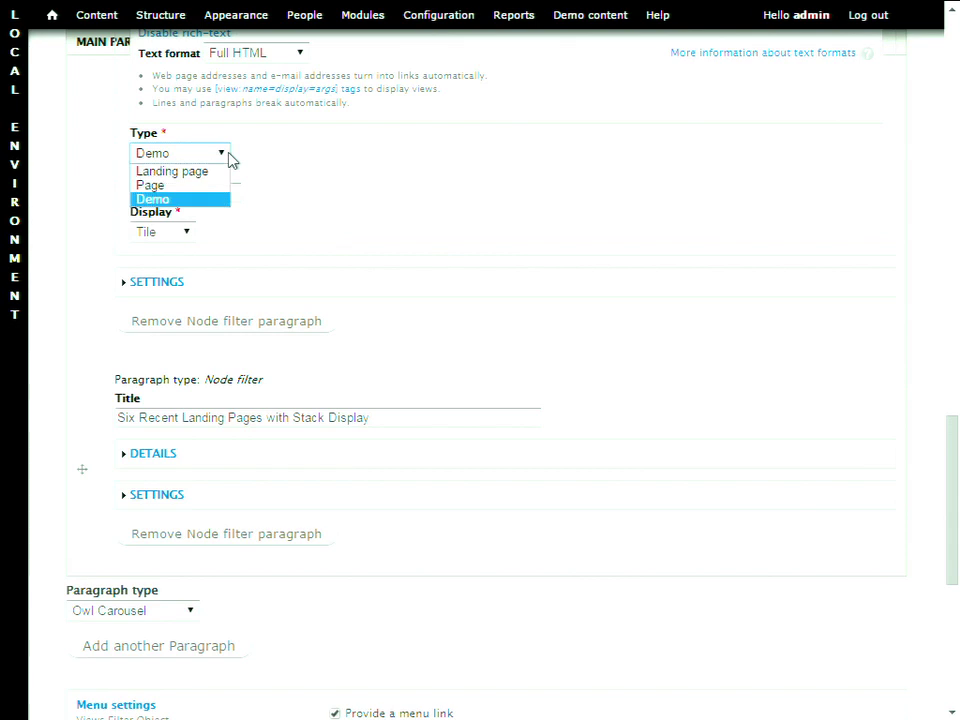
{"action": "left_click", "coordinate": [229, 157]}
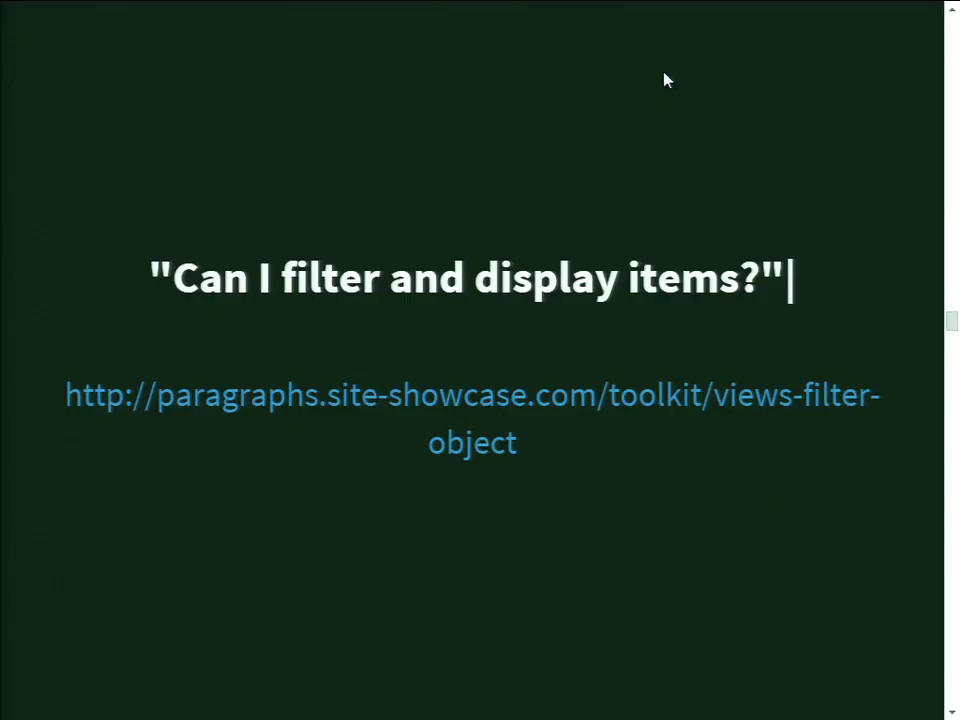
{"action": "key", "text": "Right"}
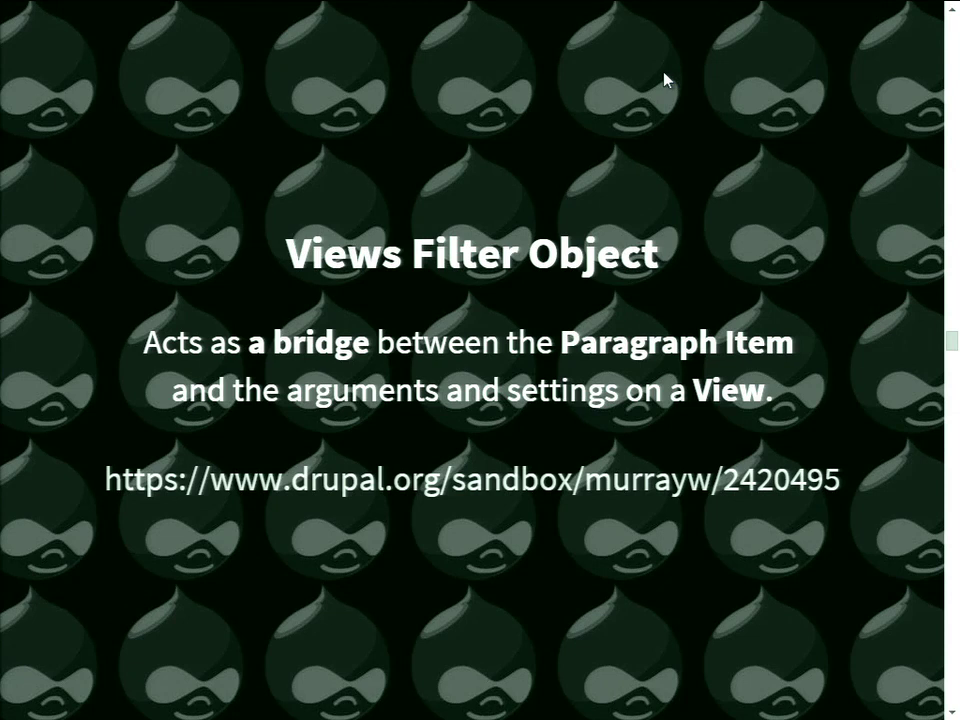